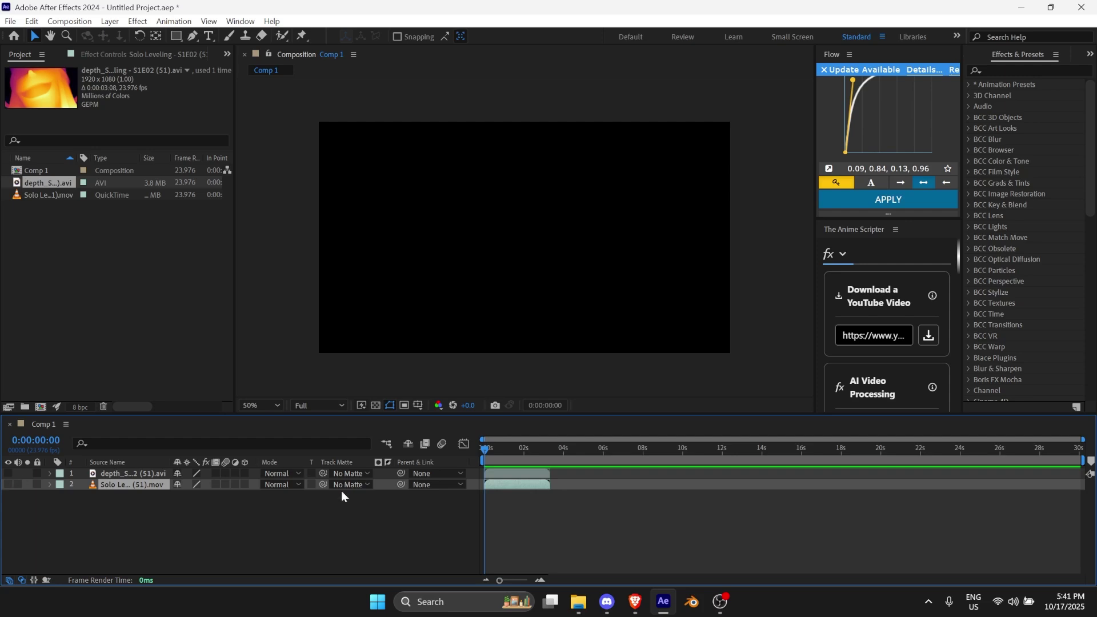
- Make the Solo Leveling clip visible and scrub through its footage
left_click(147, 486)
left_click(8, 485)
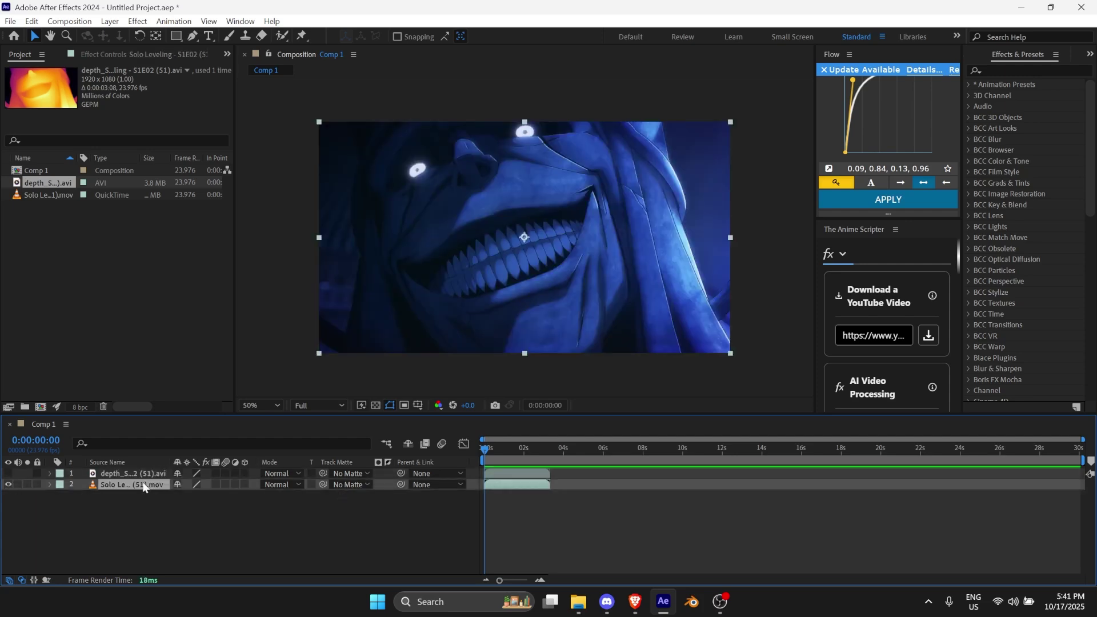
mouse_move(493, 450)
left_mouse_down()
mouse_move(601, 464)
mouse_move(485, 453)
left_mouse_up()
- Show the depth-map layer and preview its orange-purple depth footage
left_click(8, 473)
left_click(528, 472)
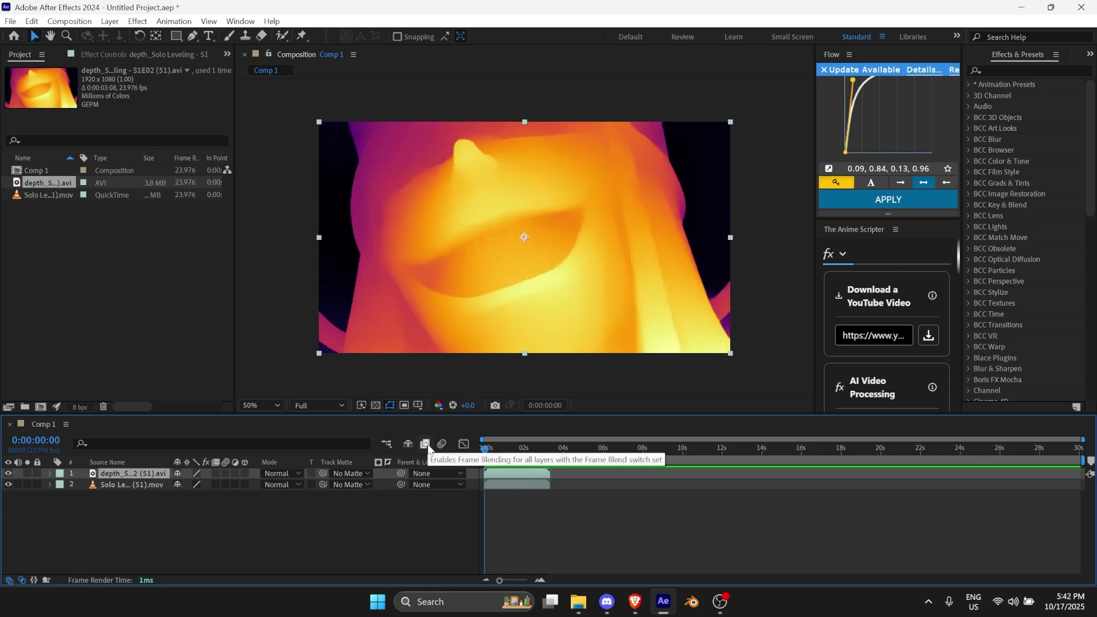
key("space")
left_click(510, 471)
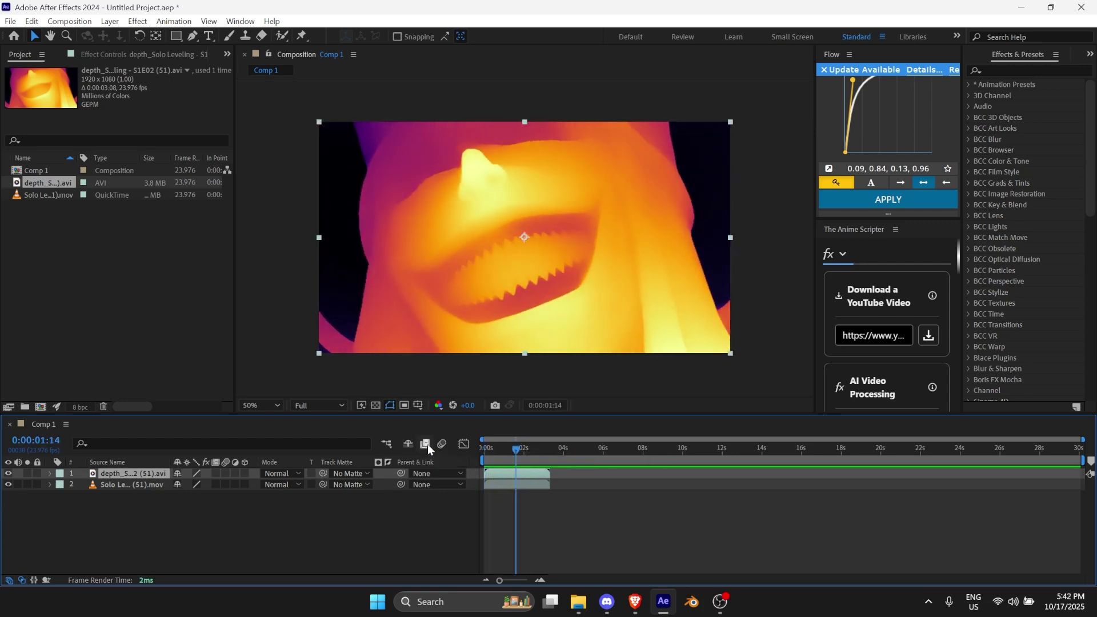
left_click_drag(517, 452, 538, 457)
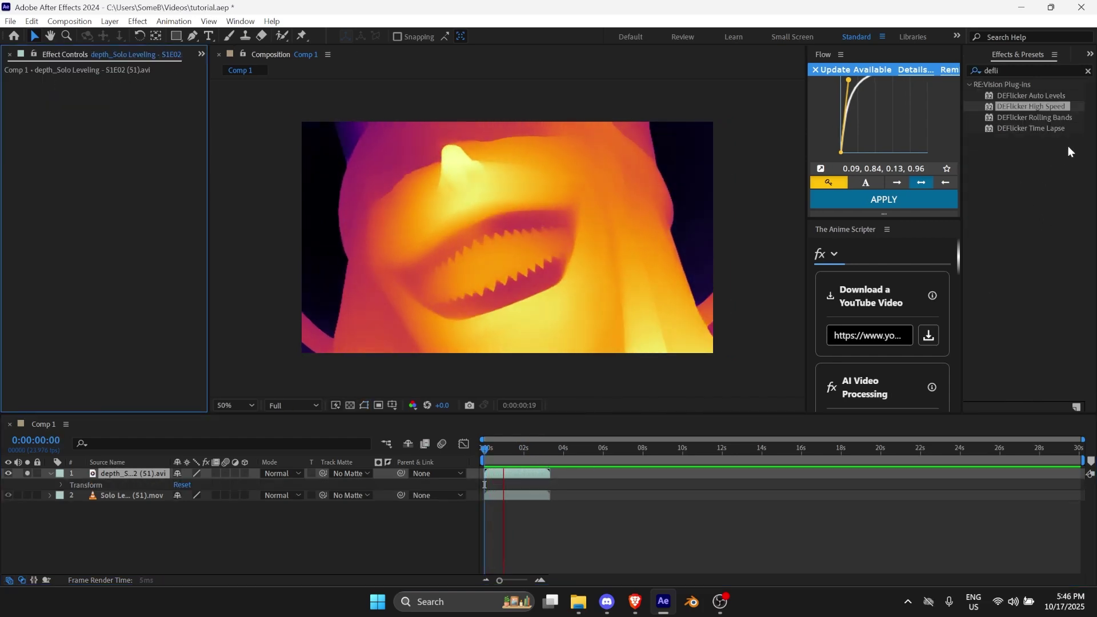
- Apply DEFlicker High Speed to the depth-map layer, preview it, and return to the first frame
left_click_drag(1028, 106, 485, 450)
key("space")
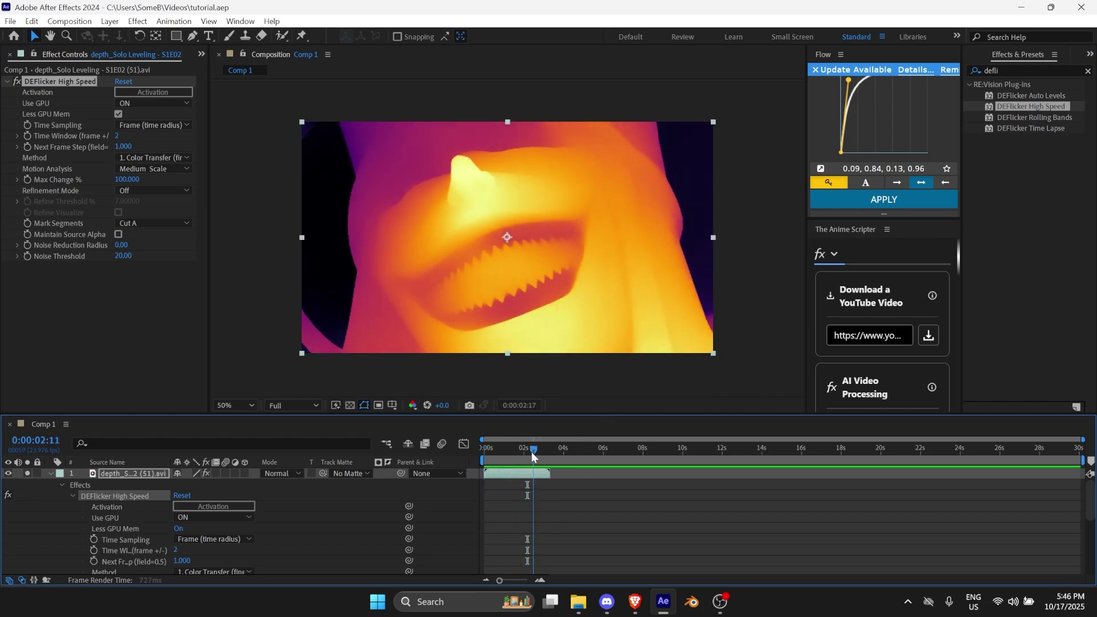
left_click_drag(532, 451, 509, 453)
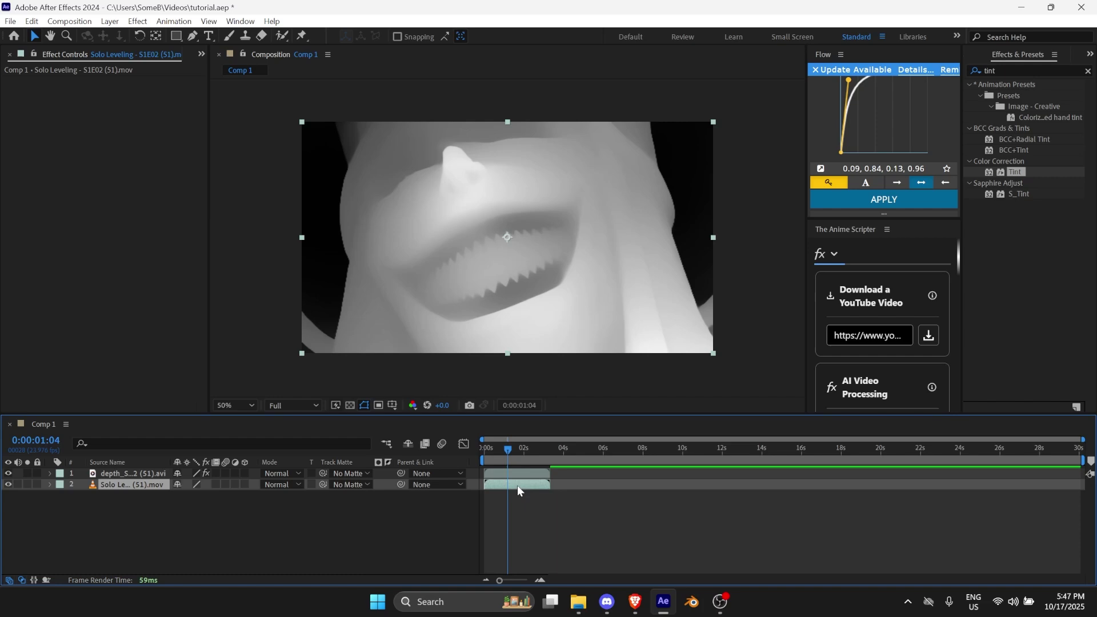
- Create a new black 1920×1080 solid layer in Comp 1
key("ctrl+y")
left_click(536, 374)
left_click(721, 387)
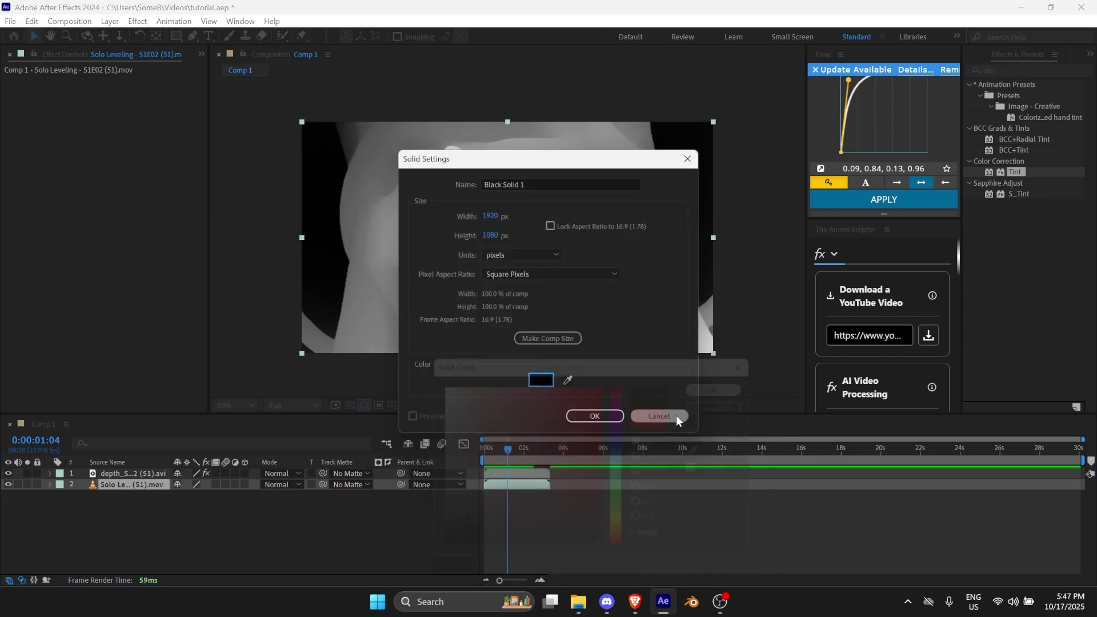
left_click(607, 417)
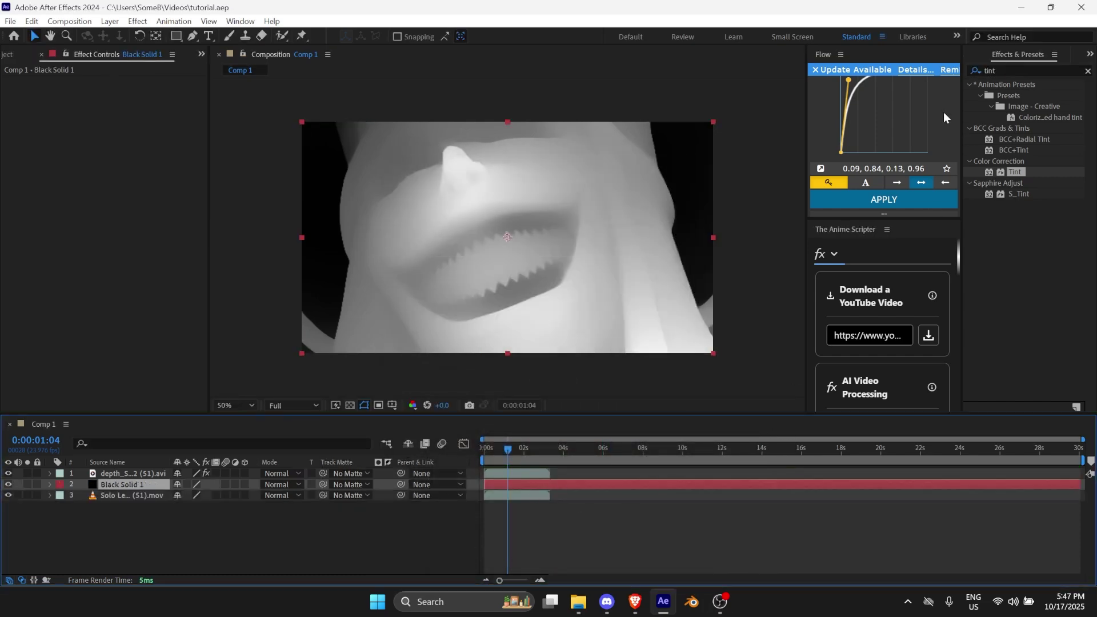
- Search effects for 'mir' and apply Mir 3 to Black Solid 1
left_click(999, 69)
type("mir")
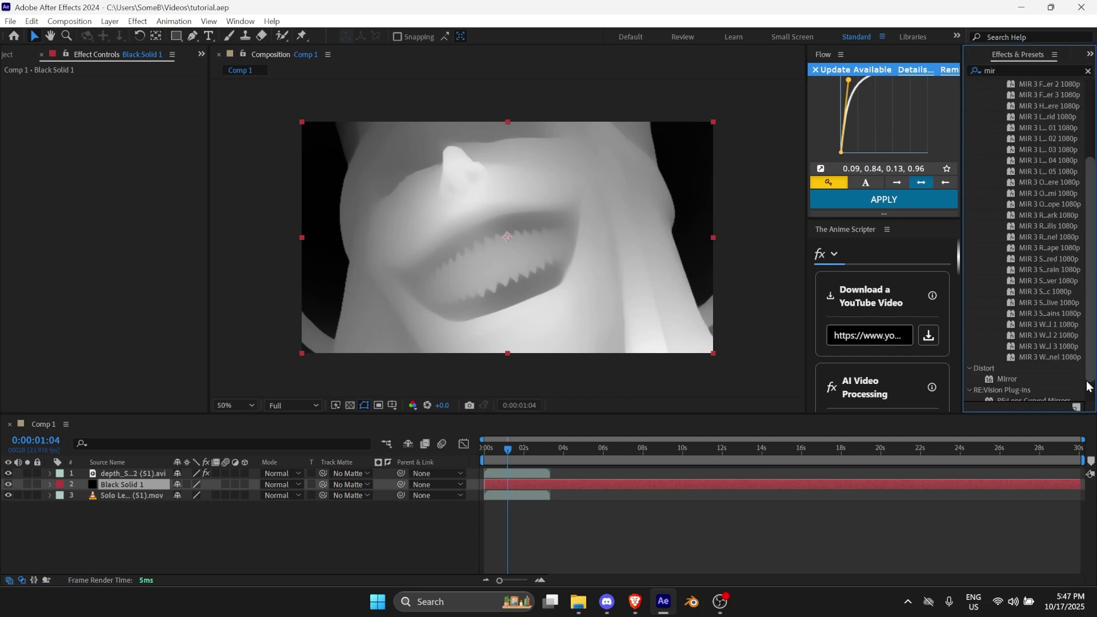
scroll(1070, 301, "down", 5)
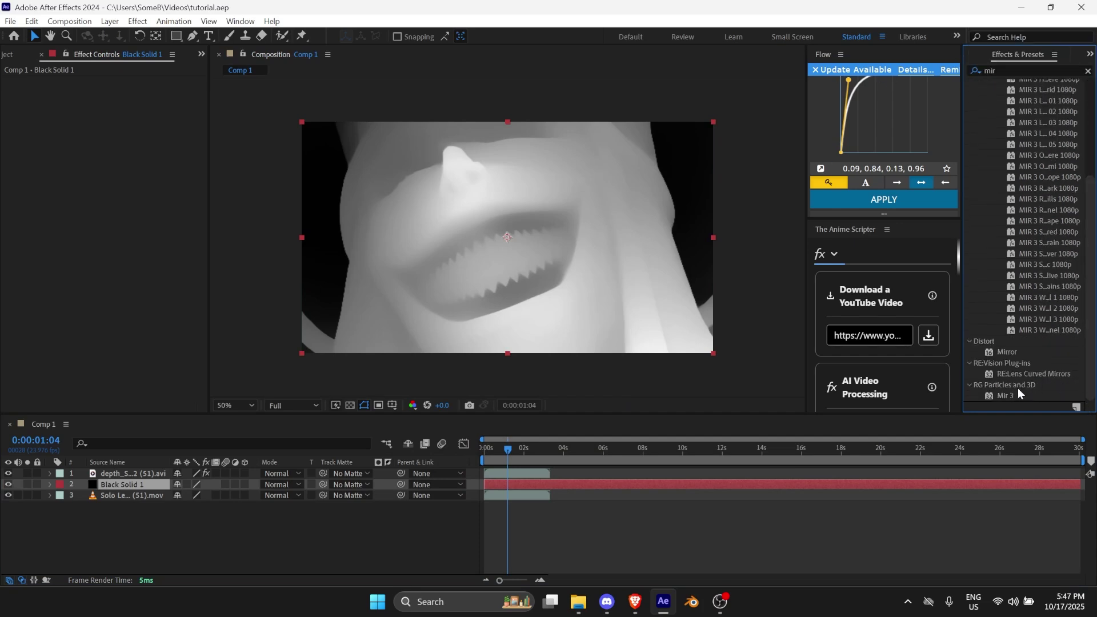
left_click_drag(1006, 395, 513, 483)
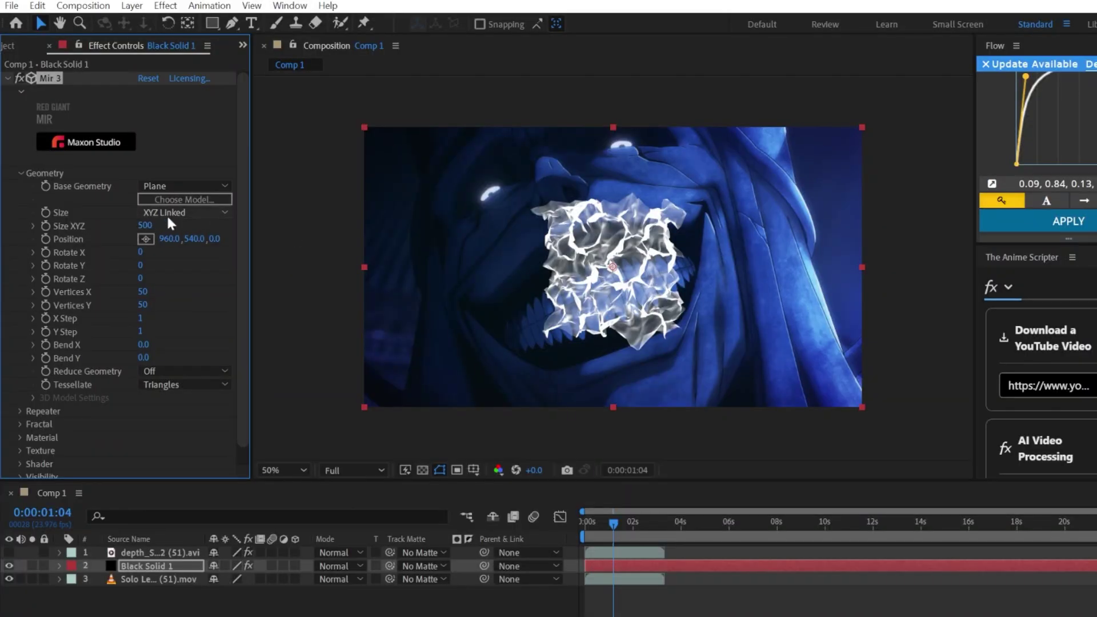
- Set Mir 3's Size to XYZ Individual and resize the plane to 1980 × 1170
left_click(169, 215)
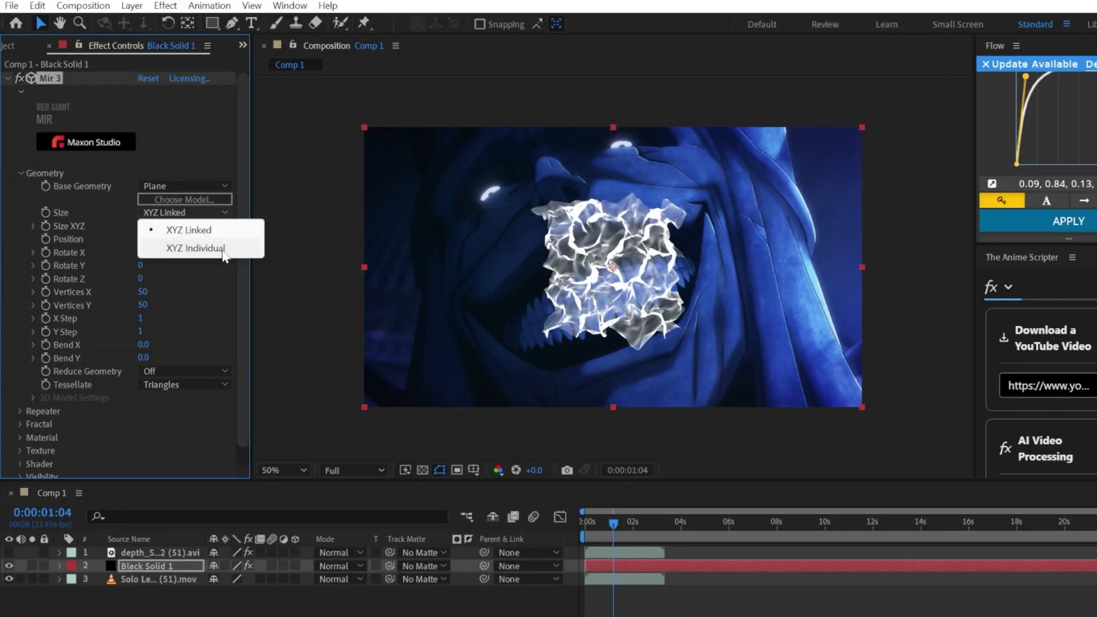
left_click(195, 248)
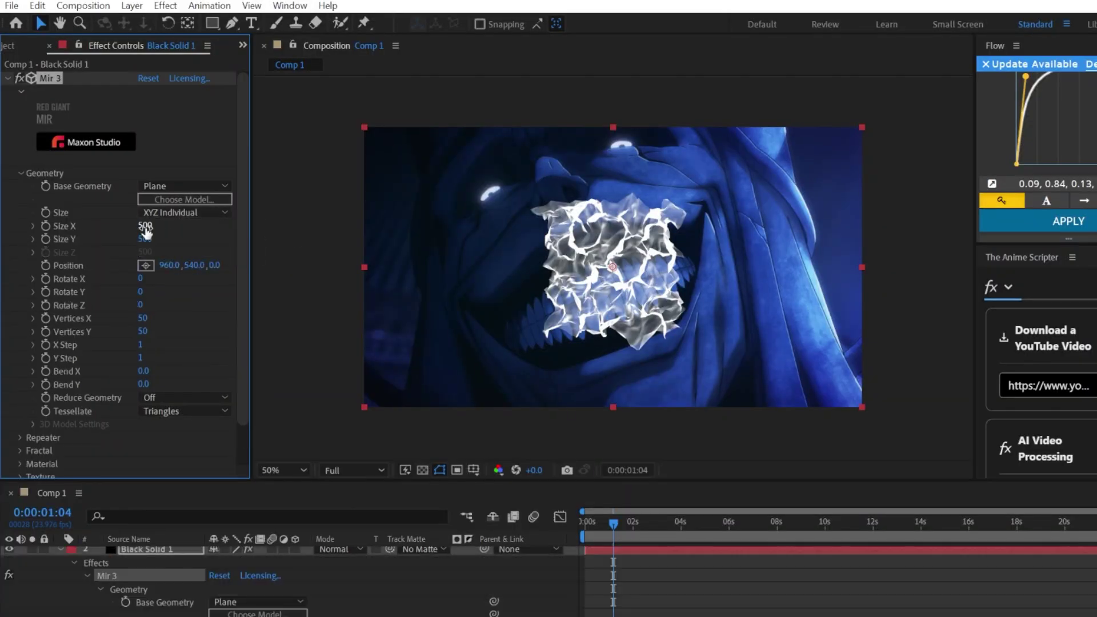
left_click_drag(145, 226, 257, 233)
left_click(152, 227)
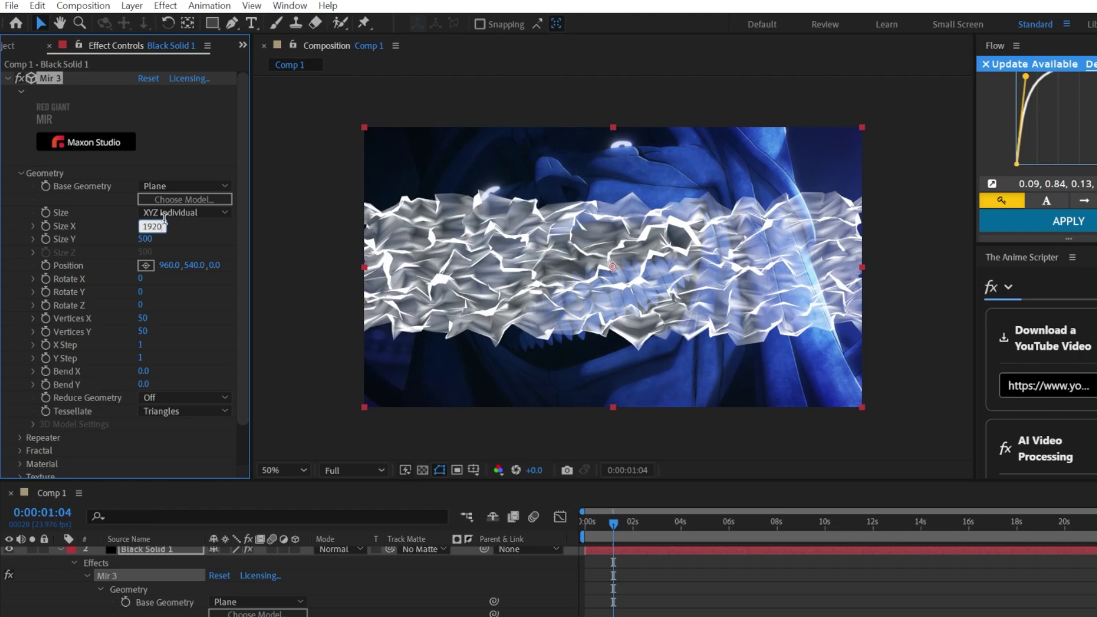
left_click(150, 239)
type("1080")
key("Return")
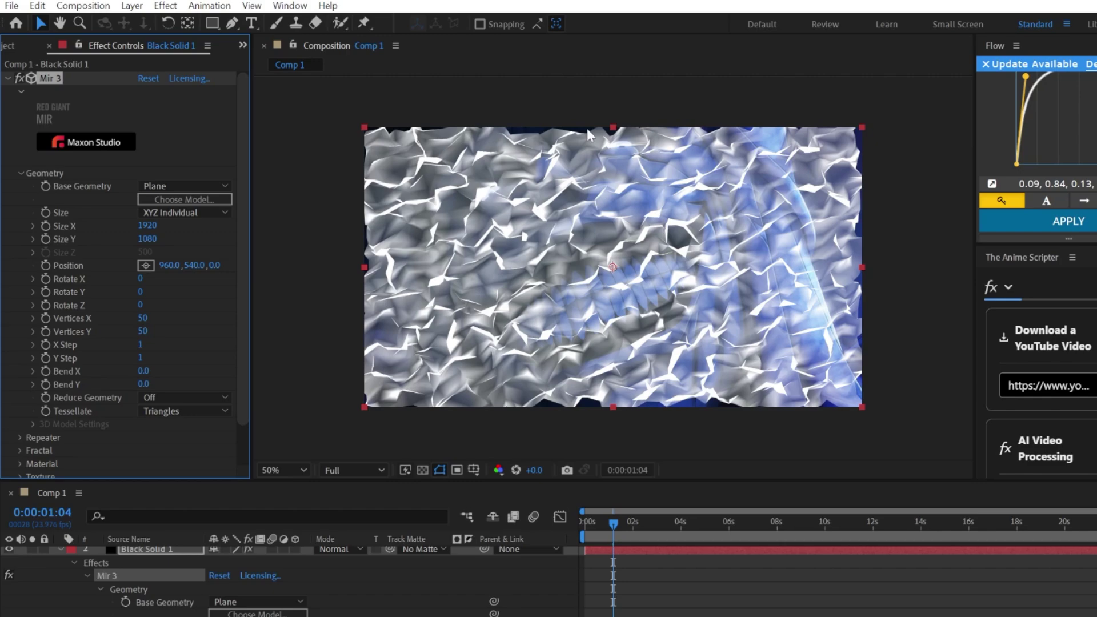
left_click_drag(150, 225, 164, 239)
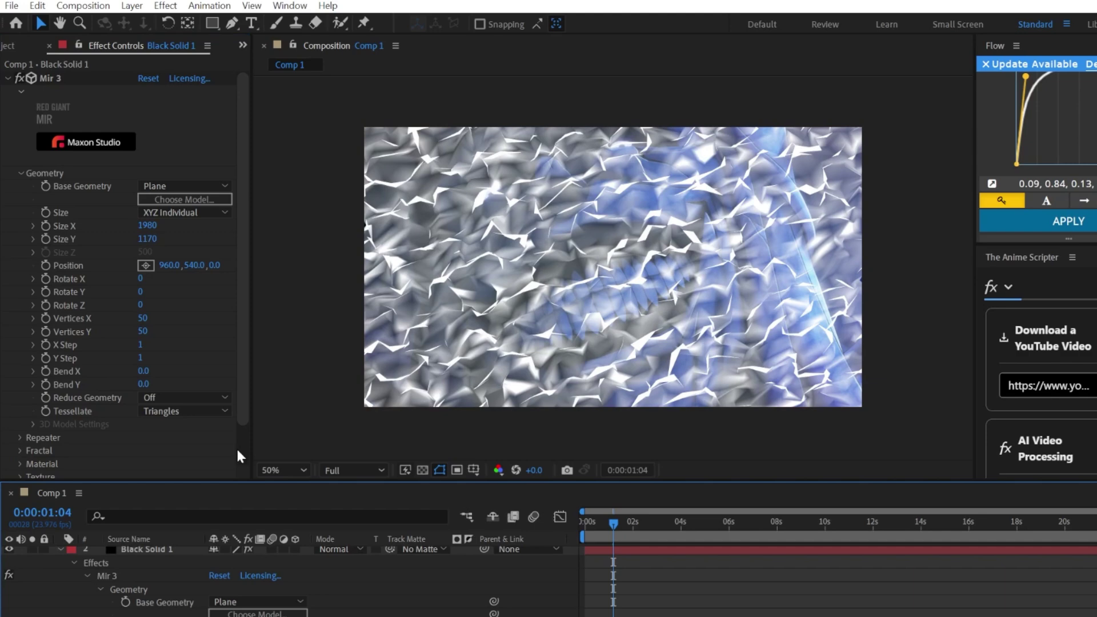
scroll(245, 299, "down", 3)
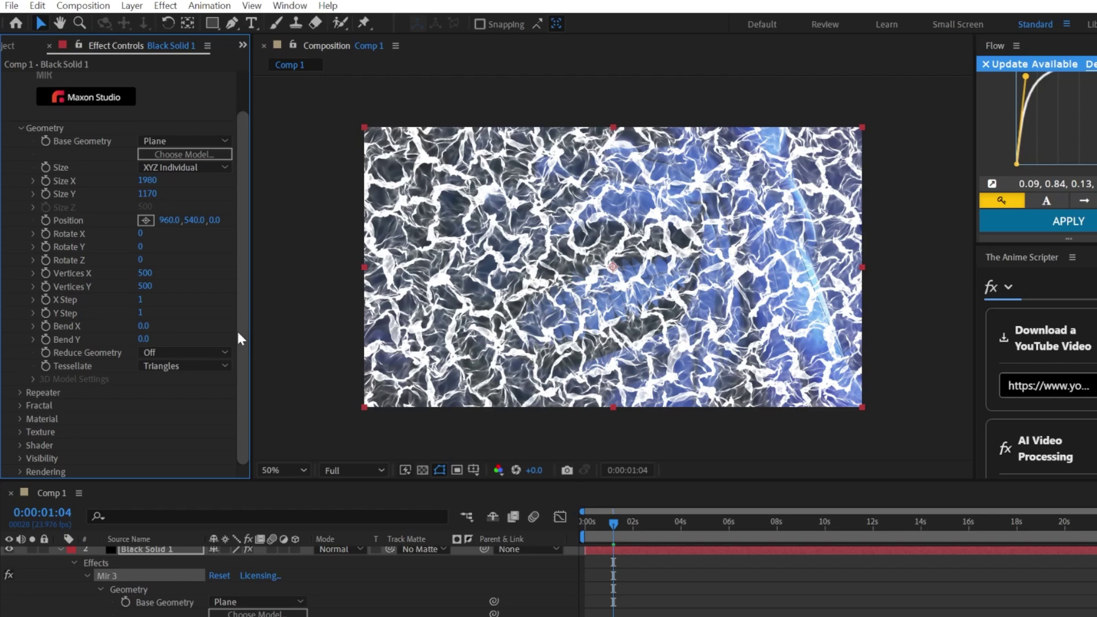
- Set Mir's Fractal Amplitude Layer to the depth map and Frequency to 0
left_click(21, 128)
left_click(21, 213)
left_click(21, 213)
left_click(20, 200)
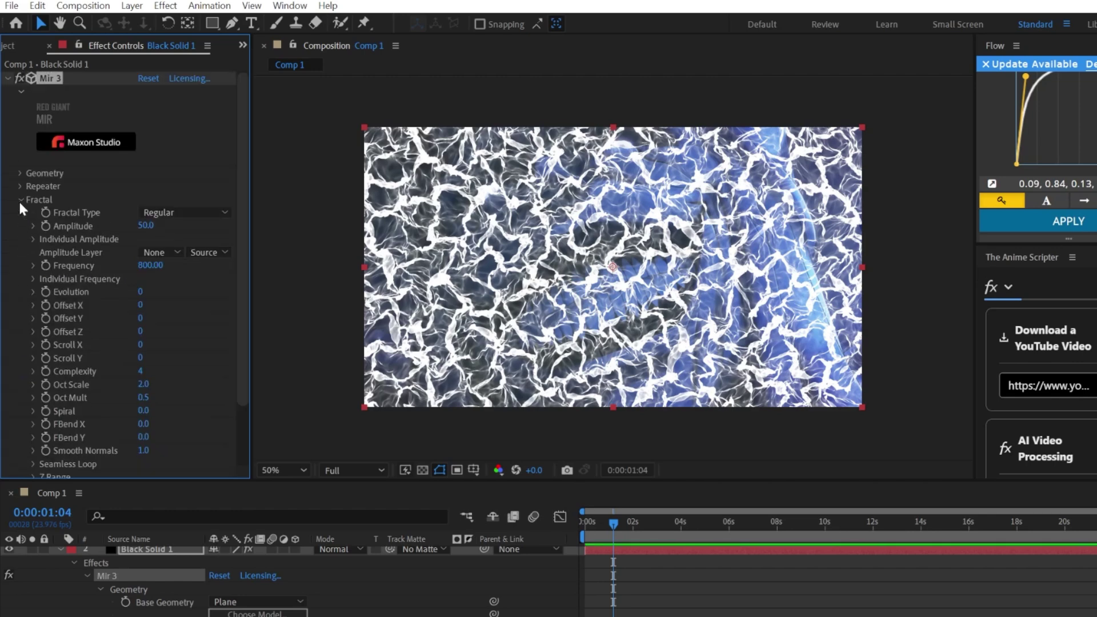
left_click(162, 255)
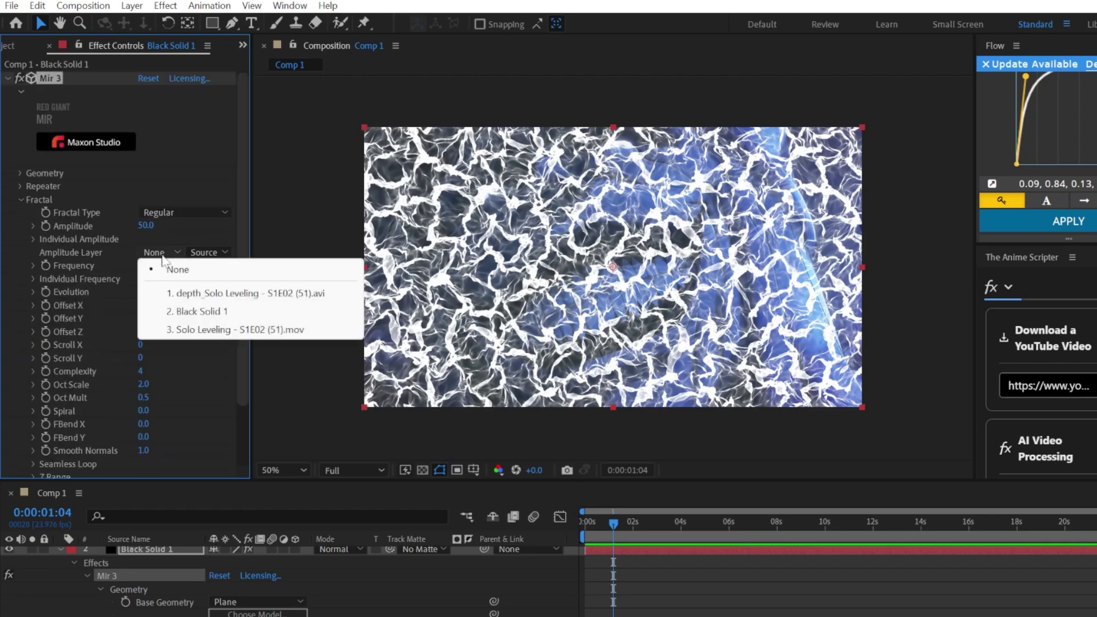
left_click(222, 294)
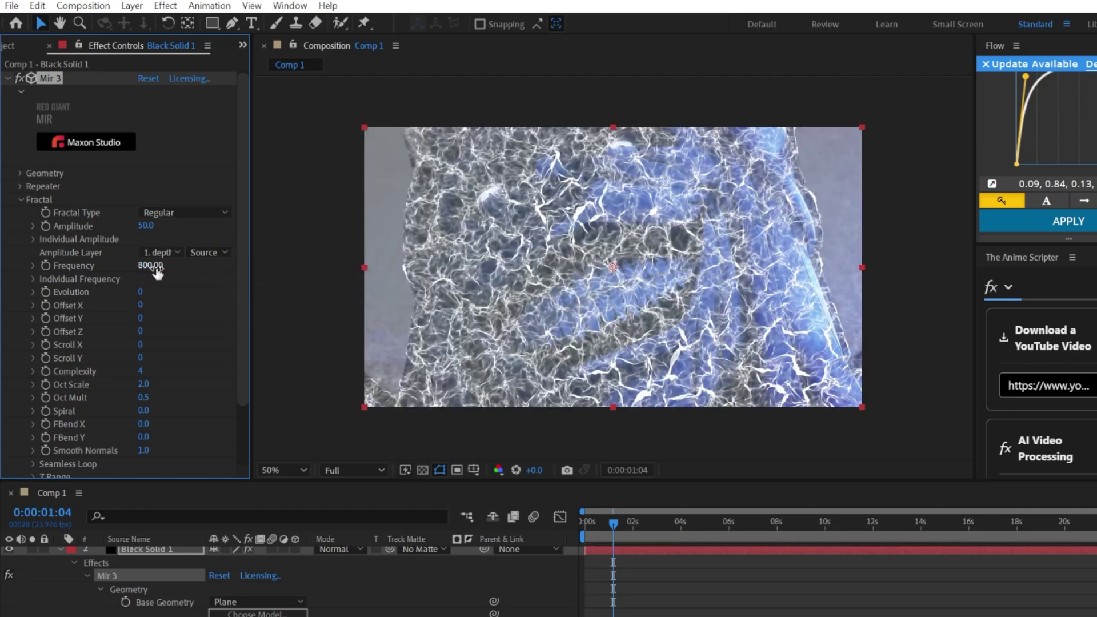
left_click(154, 267)
type("0")
key("Return")
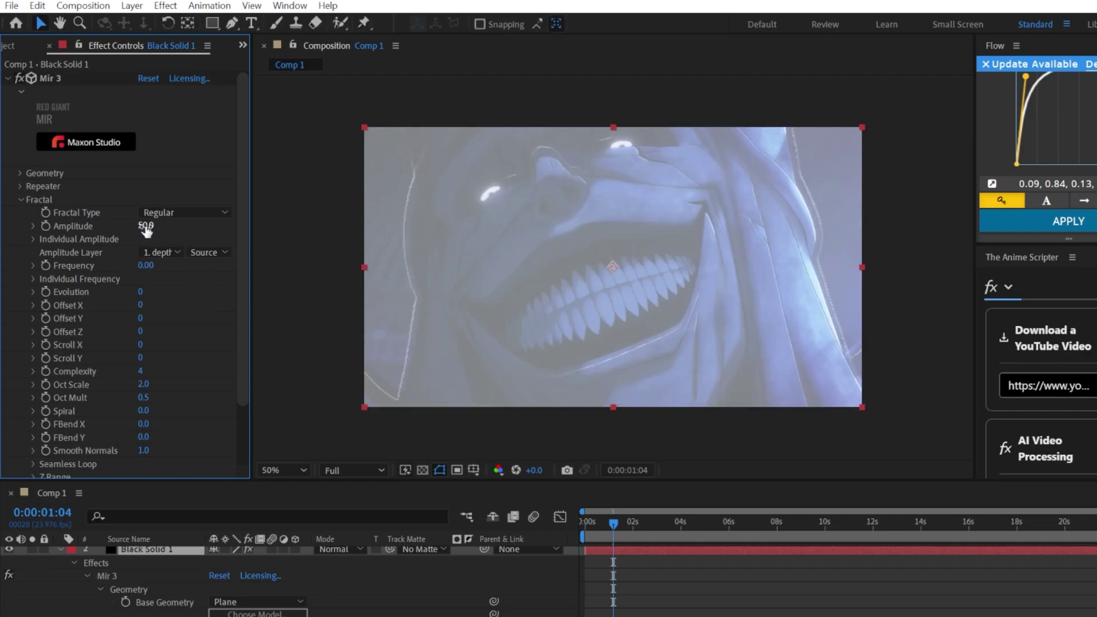
- Adjust the Fractal Amplitude to -833 to displace the surface
left_click_drag(147, 229, 75, 228)
key("ctrl+z")
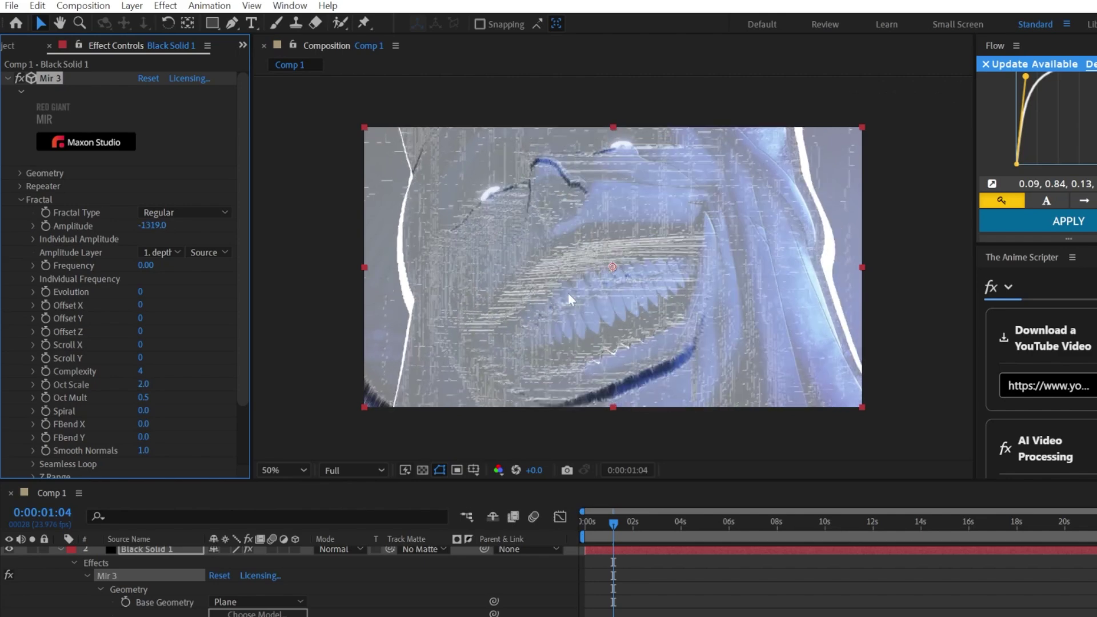
left_click_drag(157, 226, 574, 270)
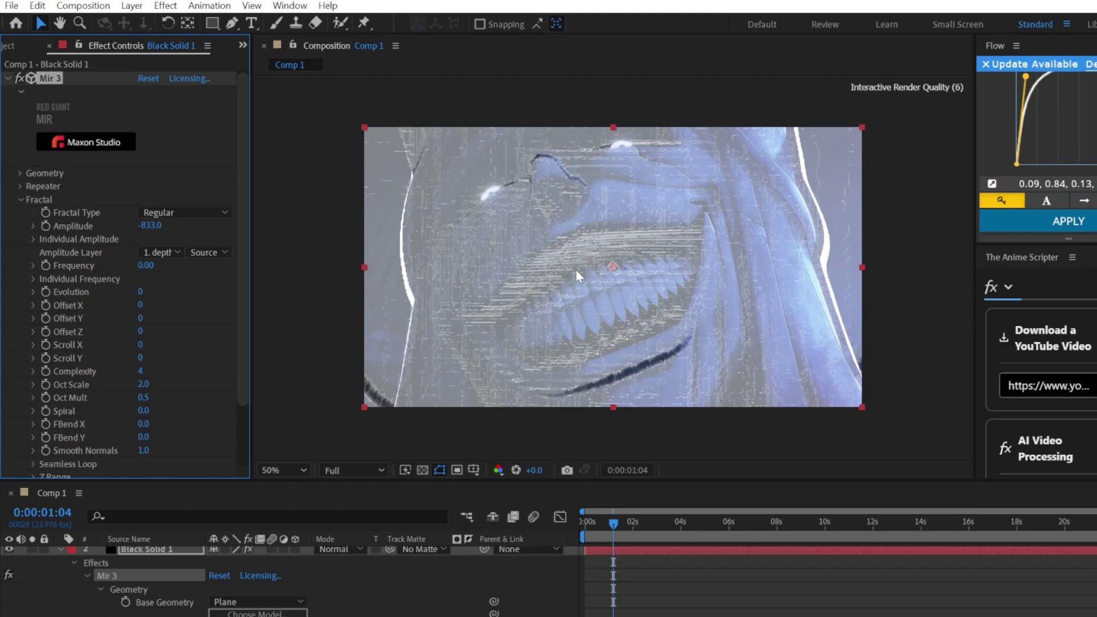
scroll(424, 594, "up", 1)
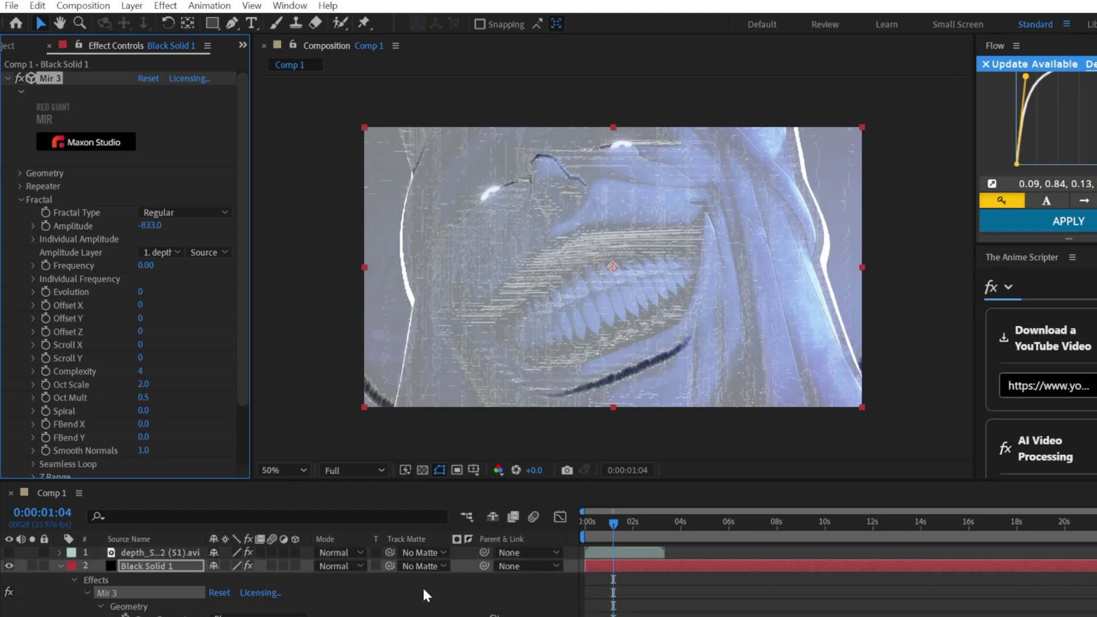
- Make Black Solid 1 a 3D layer and inspect it in a 2 Views layout
left_click(292, 565)
key("Return")
left_click(960, 471)
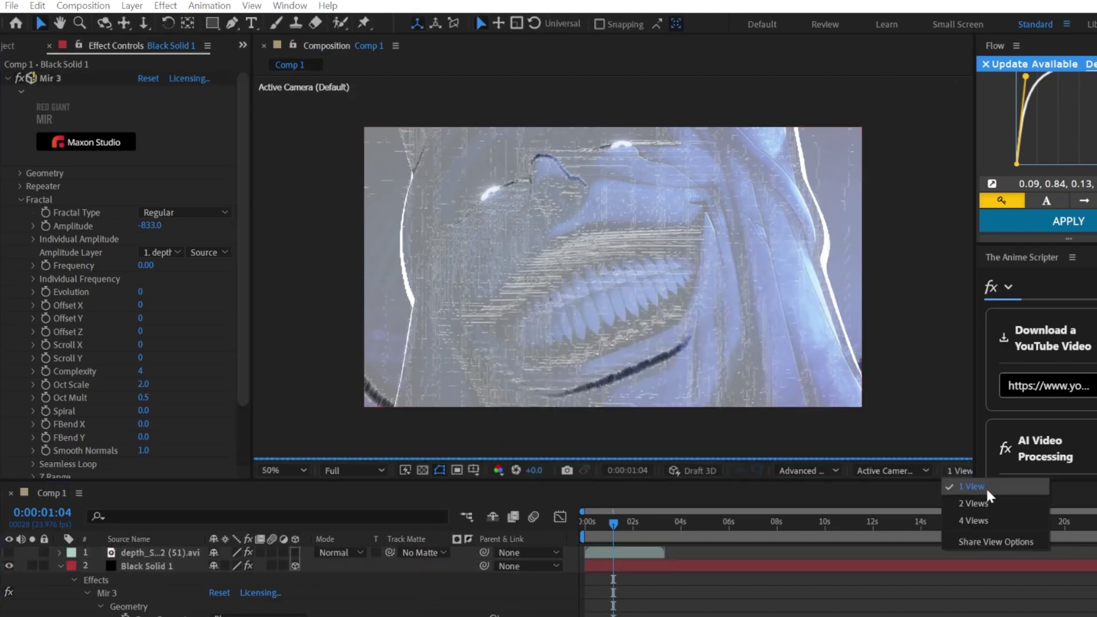
left_click(992, 505)
left_click(960, 471)
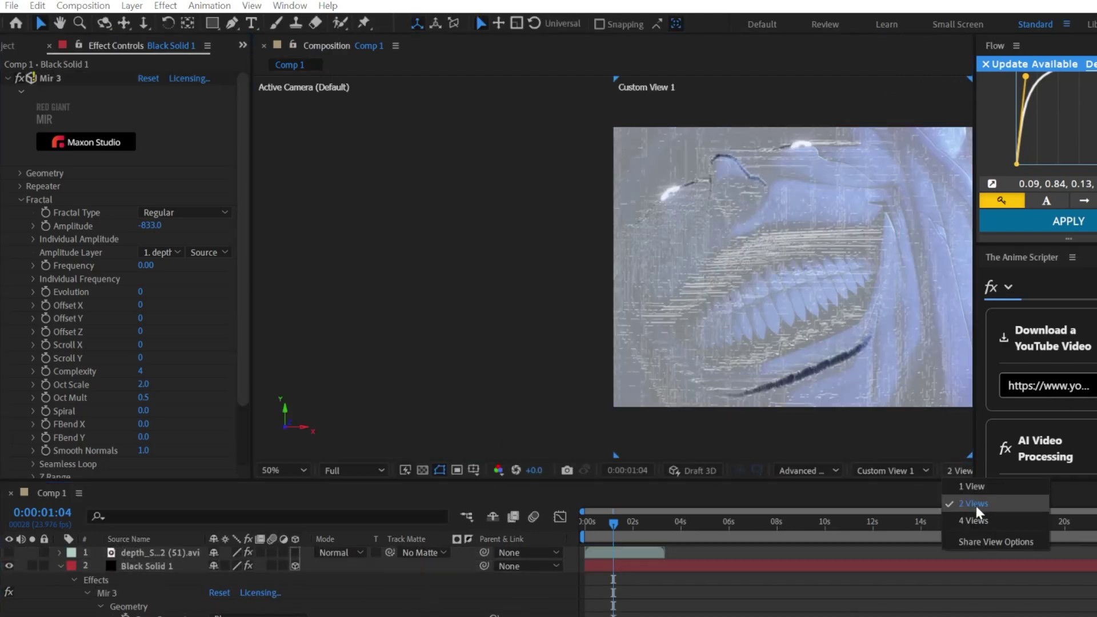
left_click(893, 461)
left_click(416, 217)
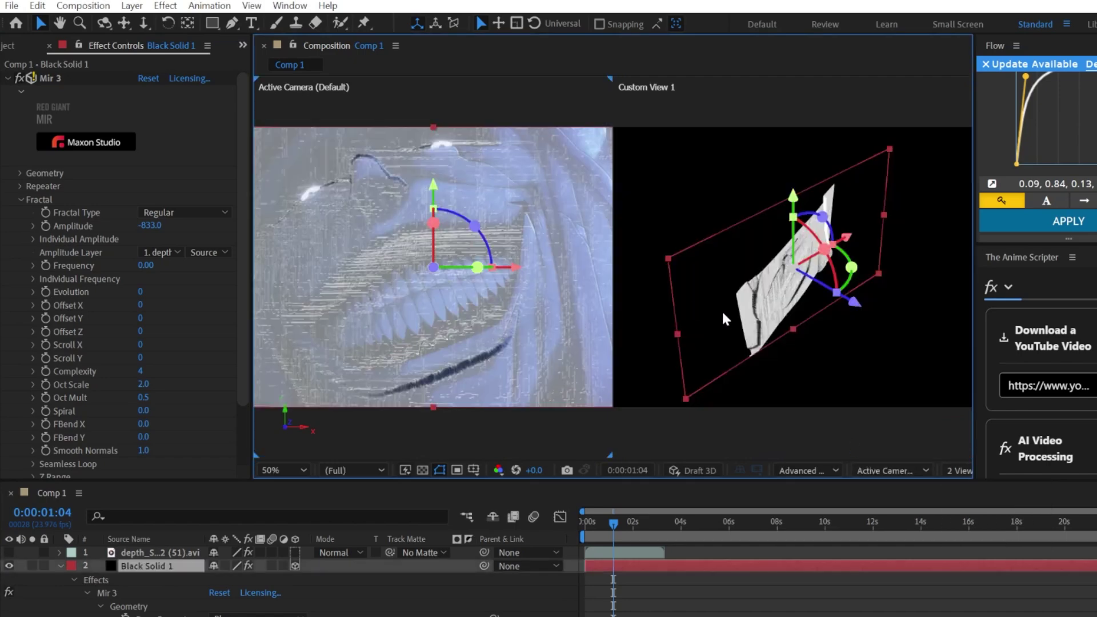
left_click(895, 409)
scroll(801, 279, "up", 2)
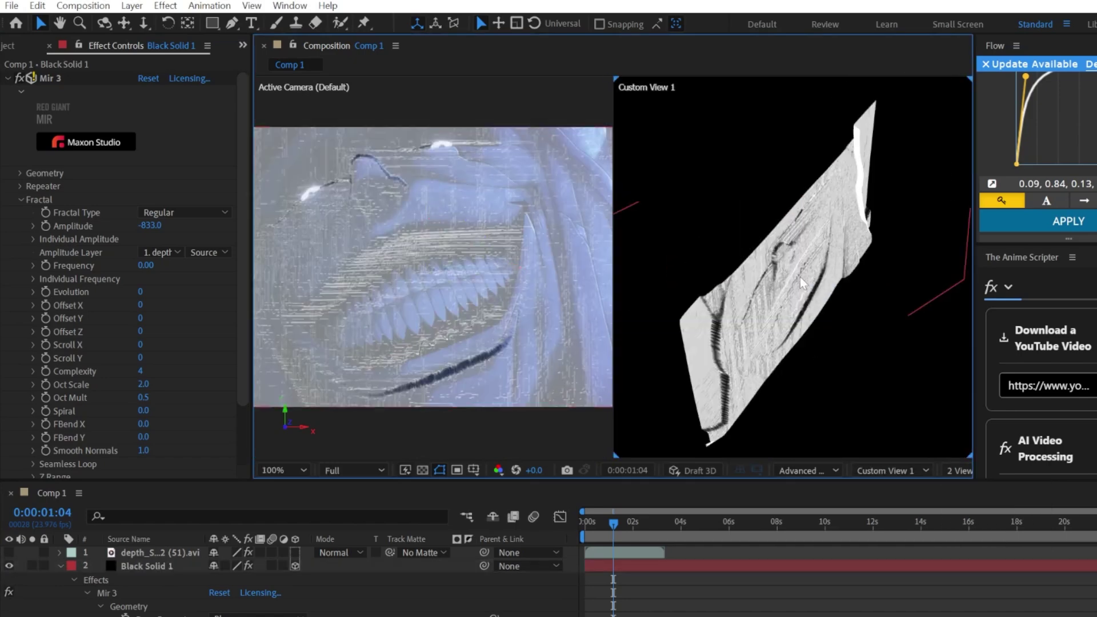
left_click_drag(816, 308, 850, 244)
- Change the Mir Amplitude to -1151 for stronger displacement
left_click(614, 594)
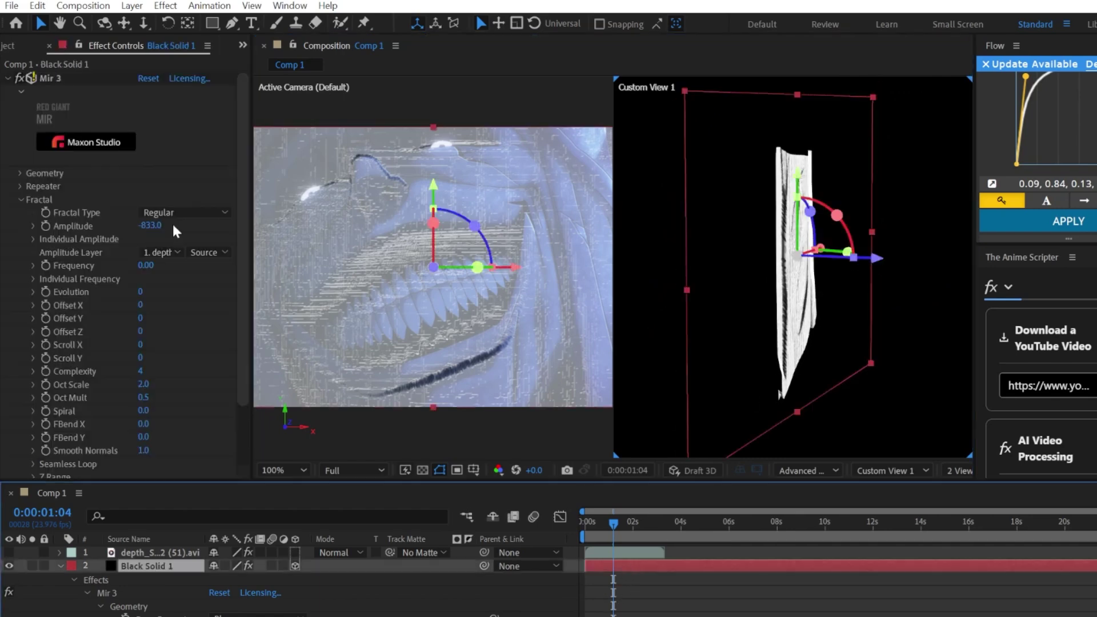
left_click(158, 227)
type("7")
type("00")
key("Return")
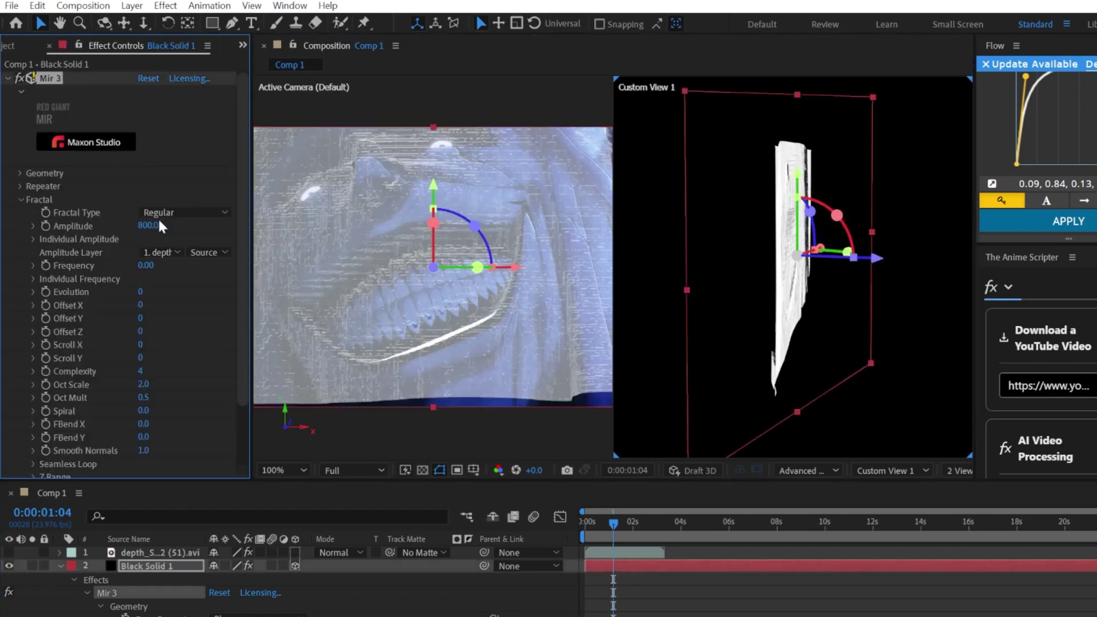
mouse_move(149, 225)
left_mouse_down()
mouse_move(982, 253)
mouse_move(238, 211)
mouse_move(142, 234)
left_mouse_up()
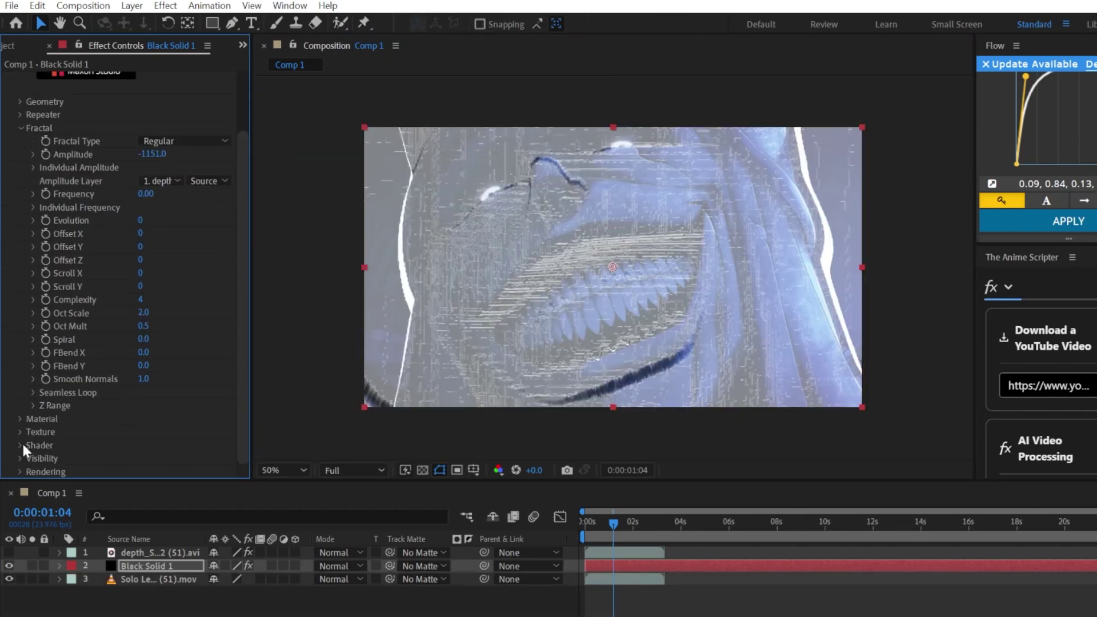
- Set Mir 3's Texture Layer to the Solo Leveling clip, keeping Source as input
scroll(22, 441, "down", 5)
left_click(23, 261)
left_click(20, 433)
left_click(162, 365)
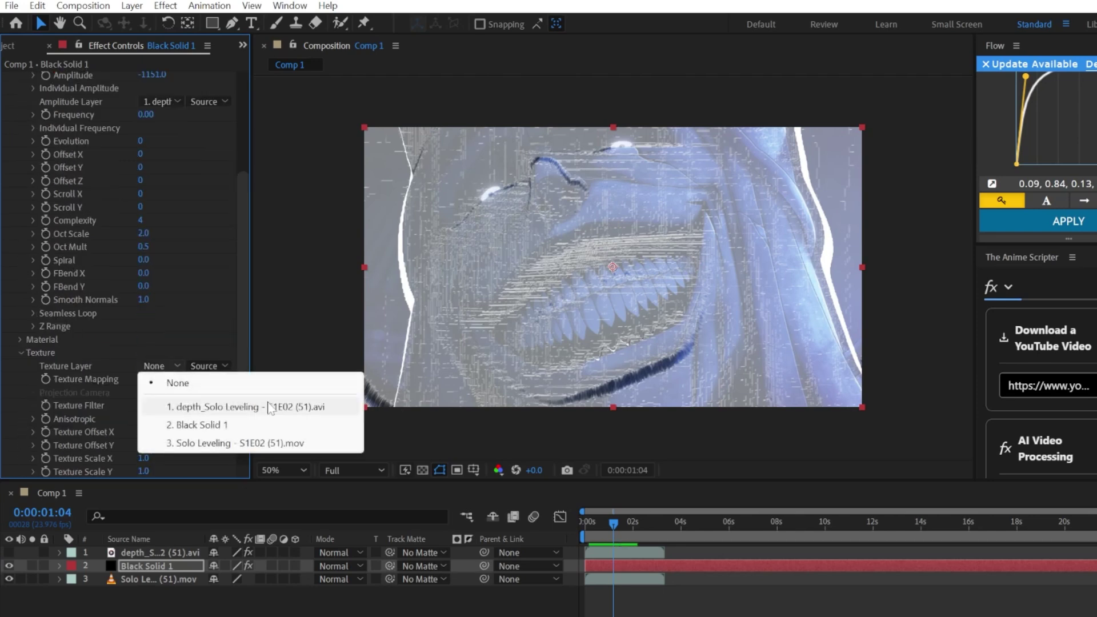
left_click(242, 444)
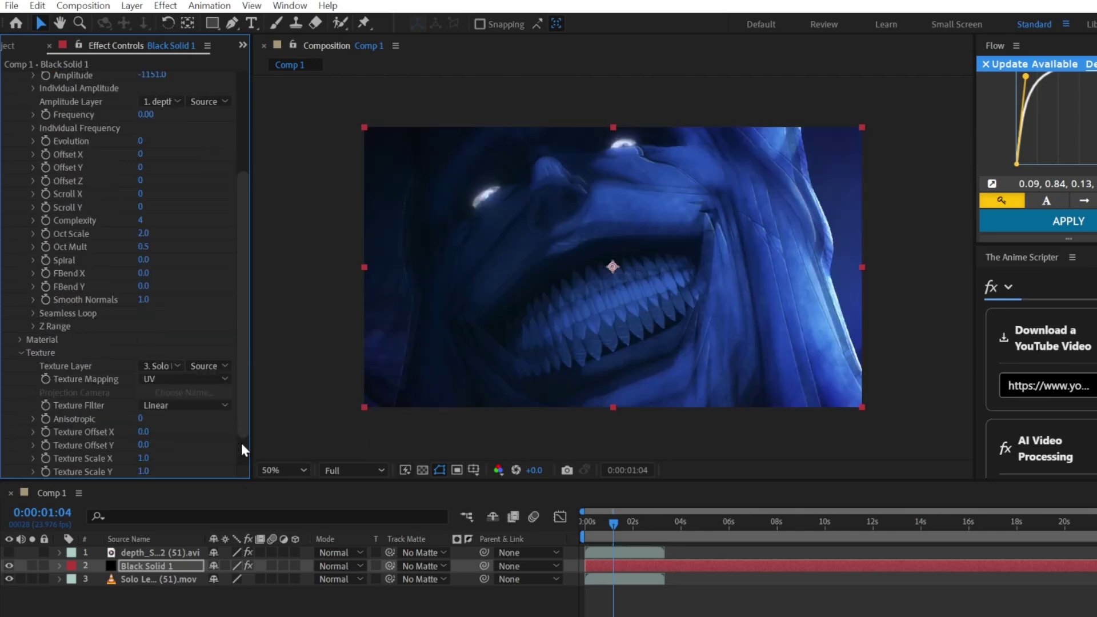
left_click(214, 368)
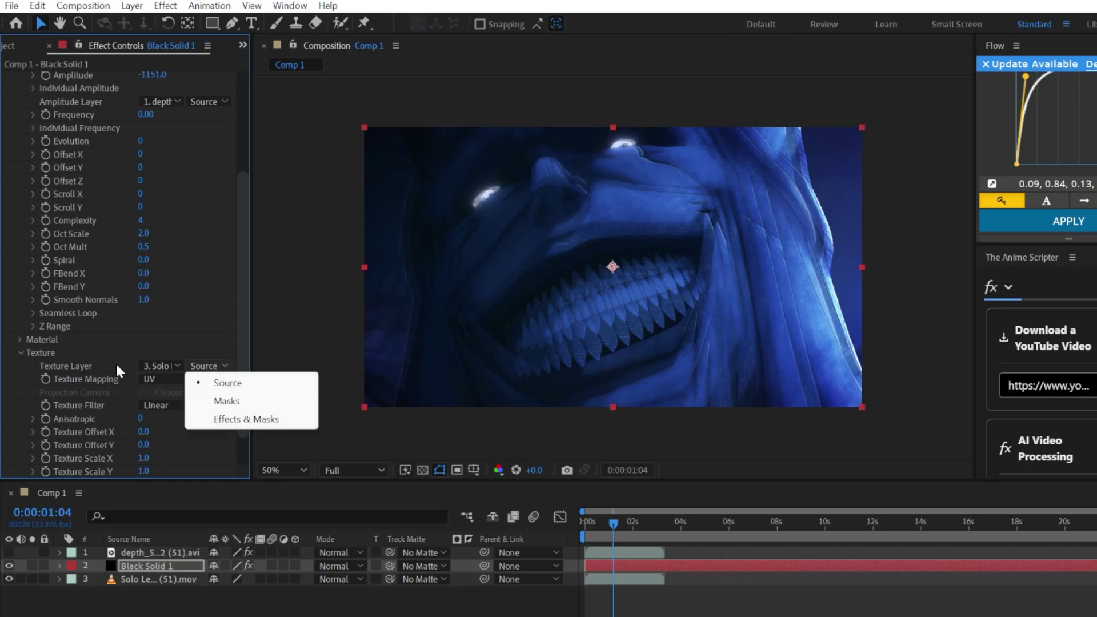
left_click(205, 379)
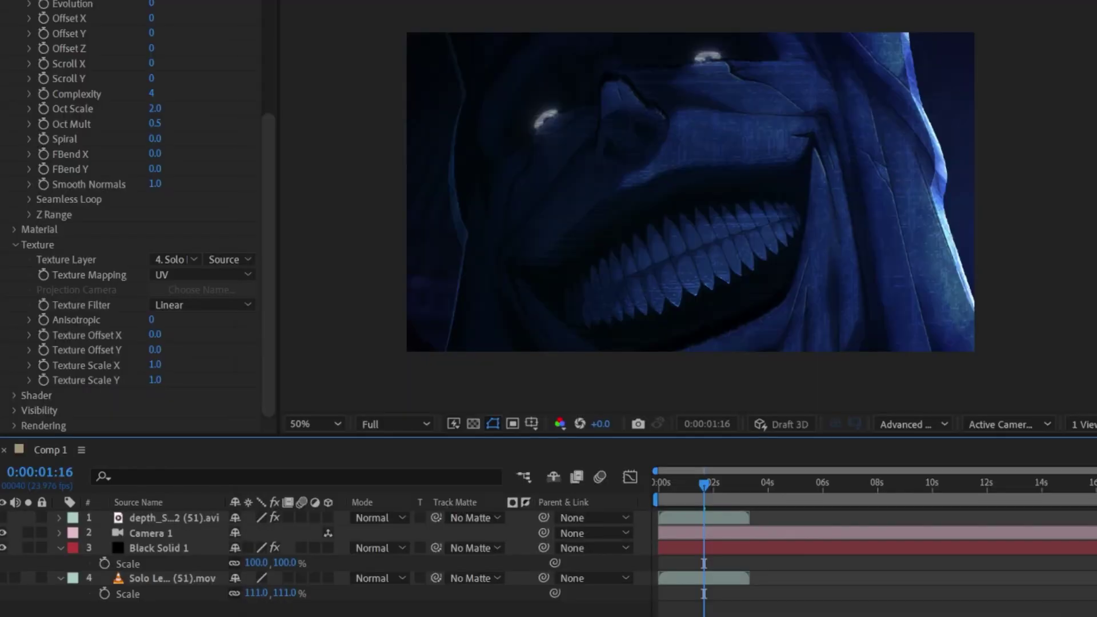
- Make the Solo Leveling clip 3D and use it as Black Solid 1's luma matte
left_click(714, 578)
left_click_drag(701, 486, 665, 486)
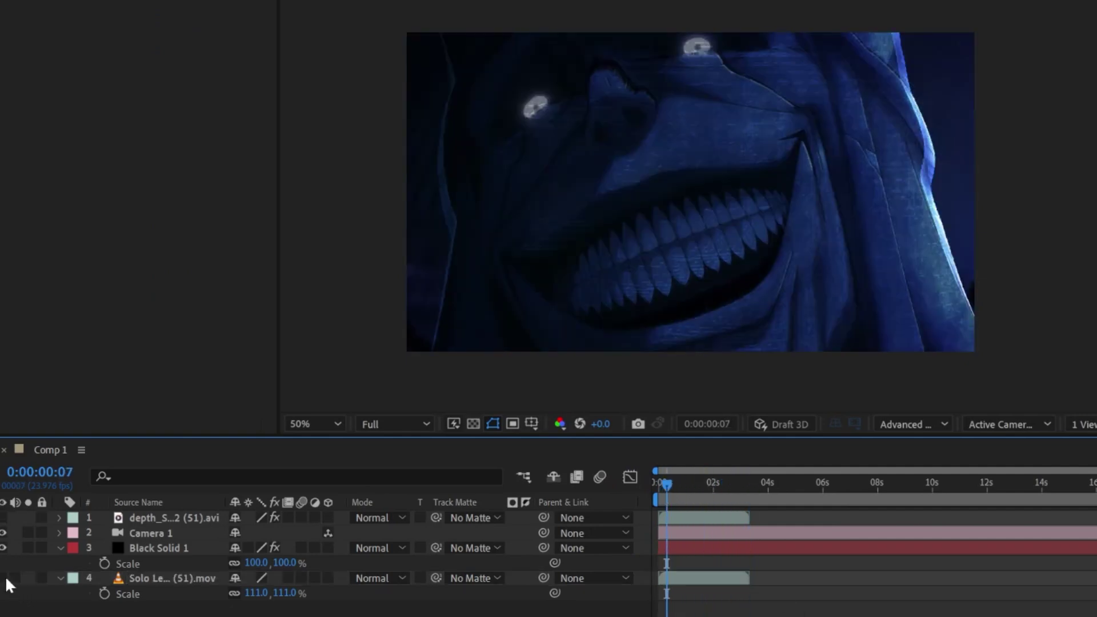
left_click(327, 577)
left_click(60, 578)
left_click_drag(436, 547, 221, 583)
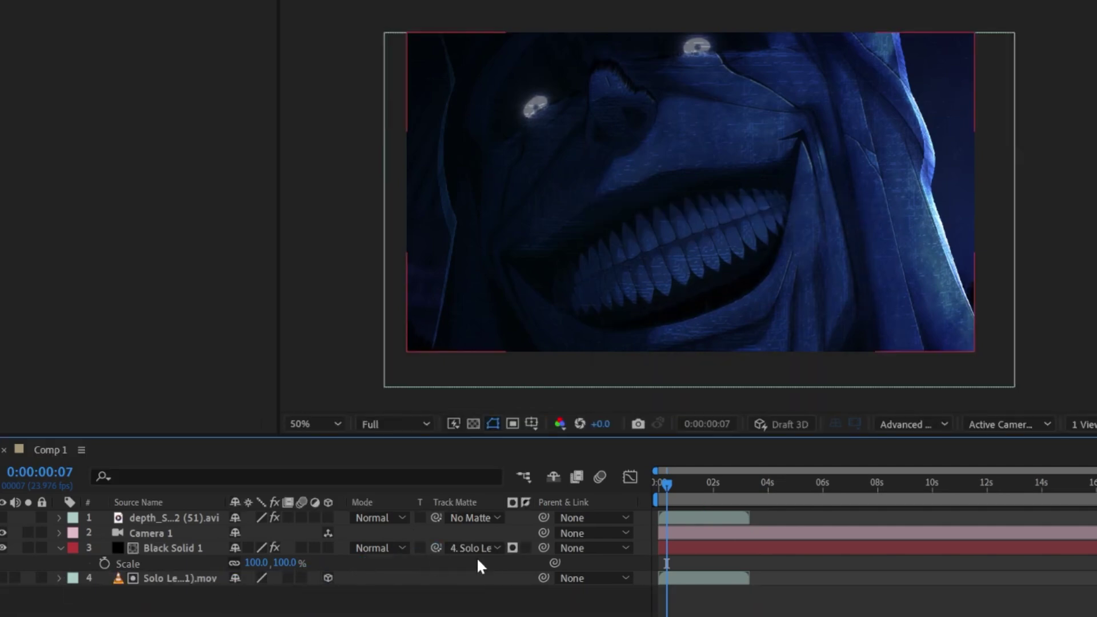
left_click(513, 549)
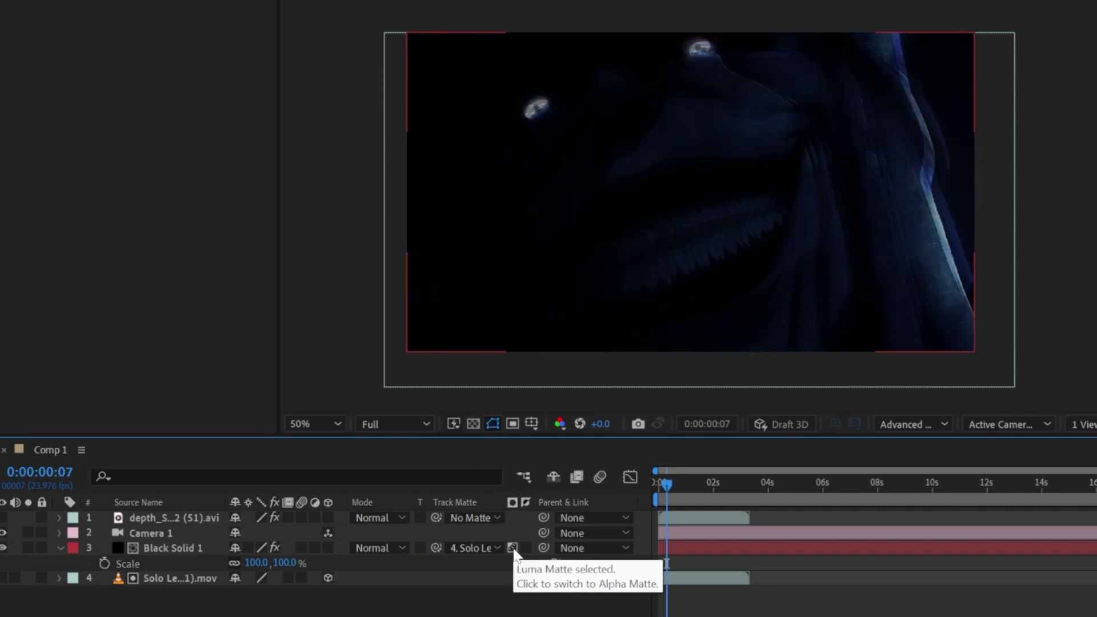
left_click(789, 596)
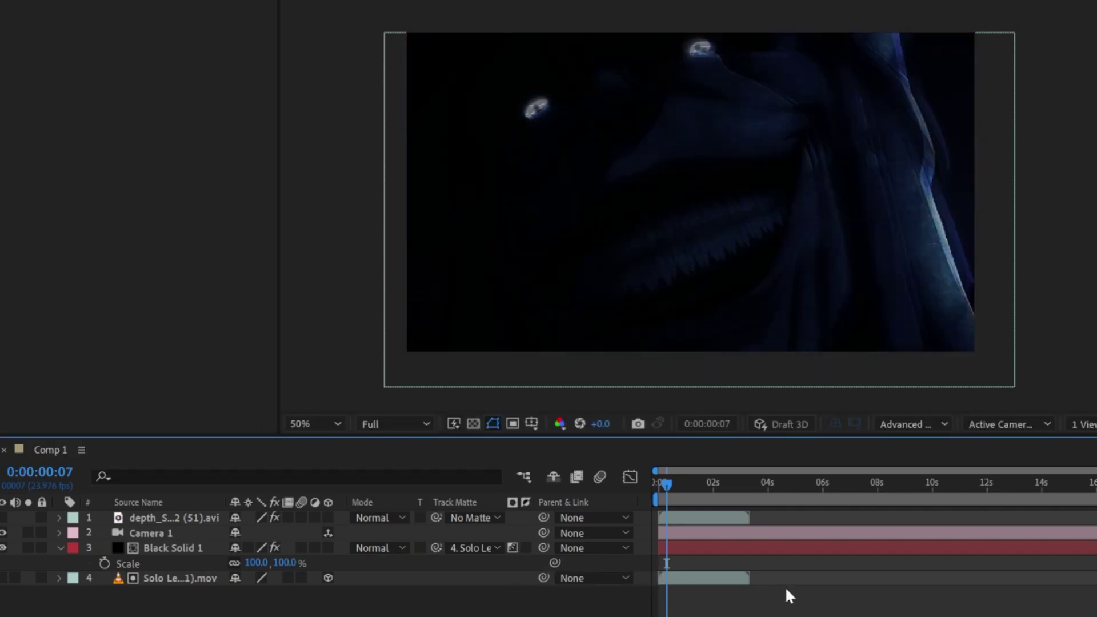
- Add Fast Box Blur with radius 12 to Black Solid 1
left_click(714, 551)
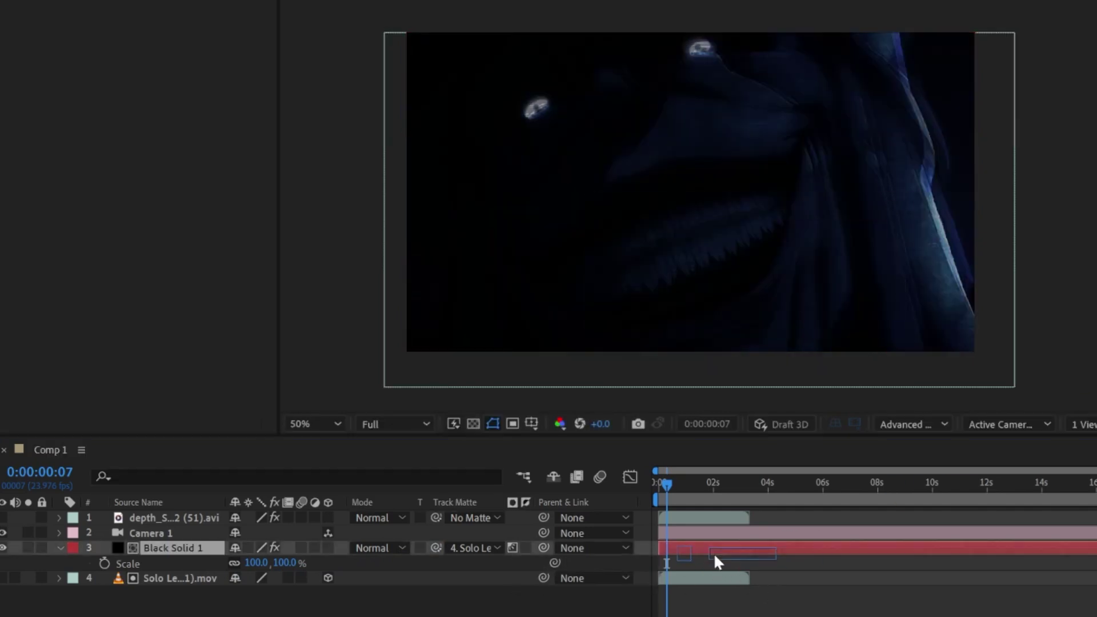
key("ctrl+alt+shift+e")
left_click_drag(152, 227, 158, 227)
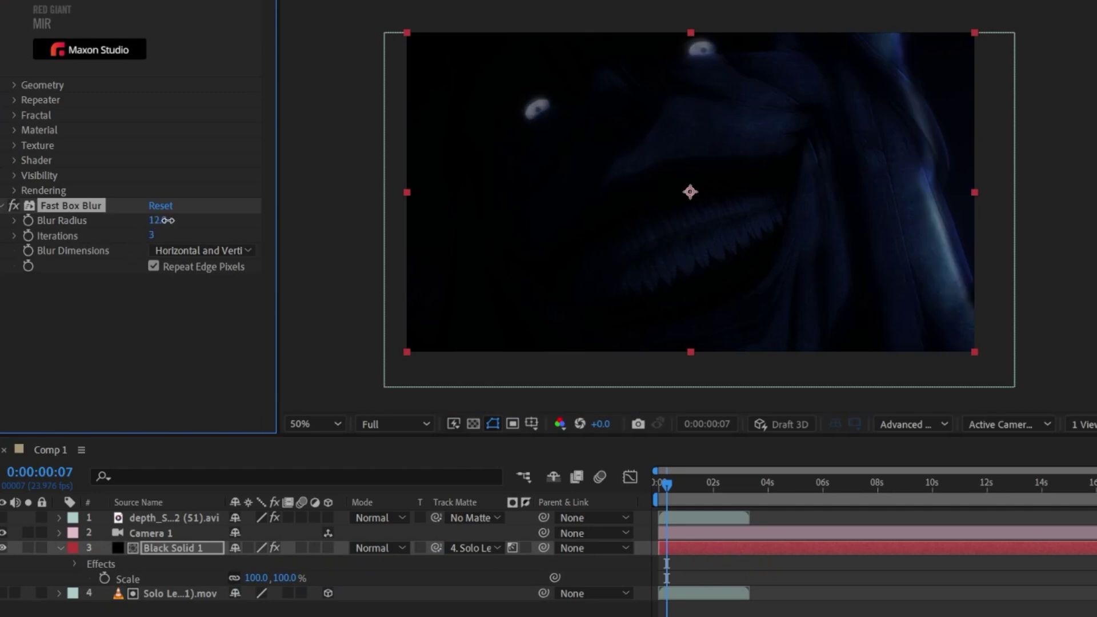
left_click(860, 569)
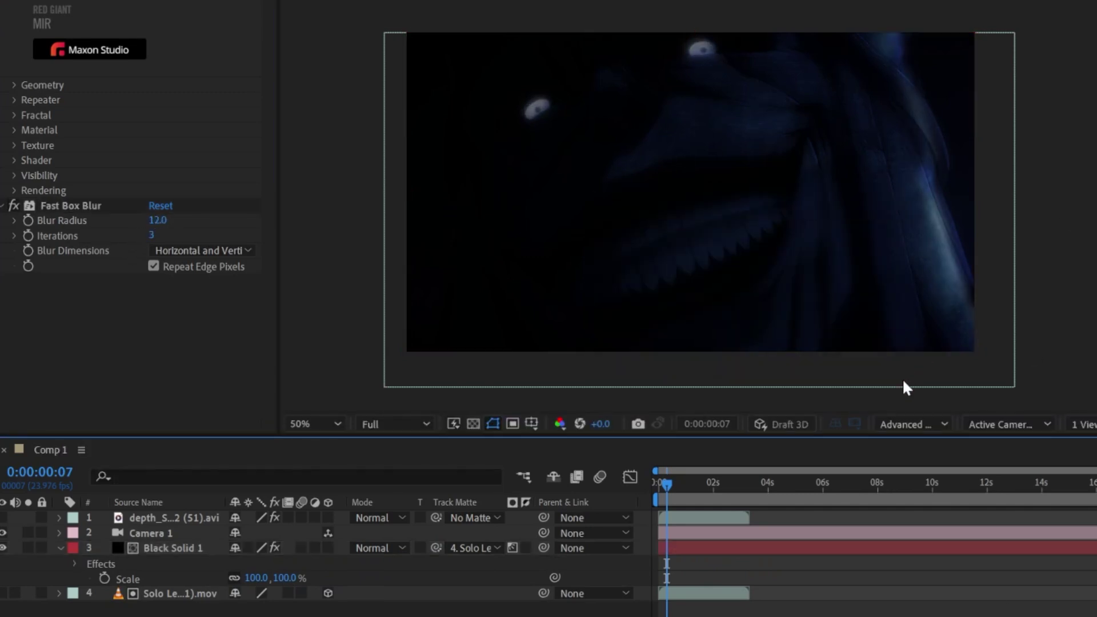
left_click(689, 542)
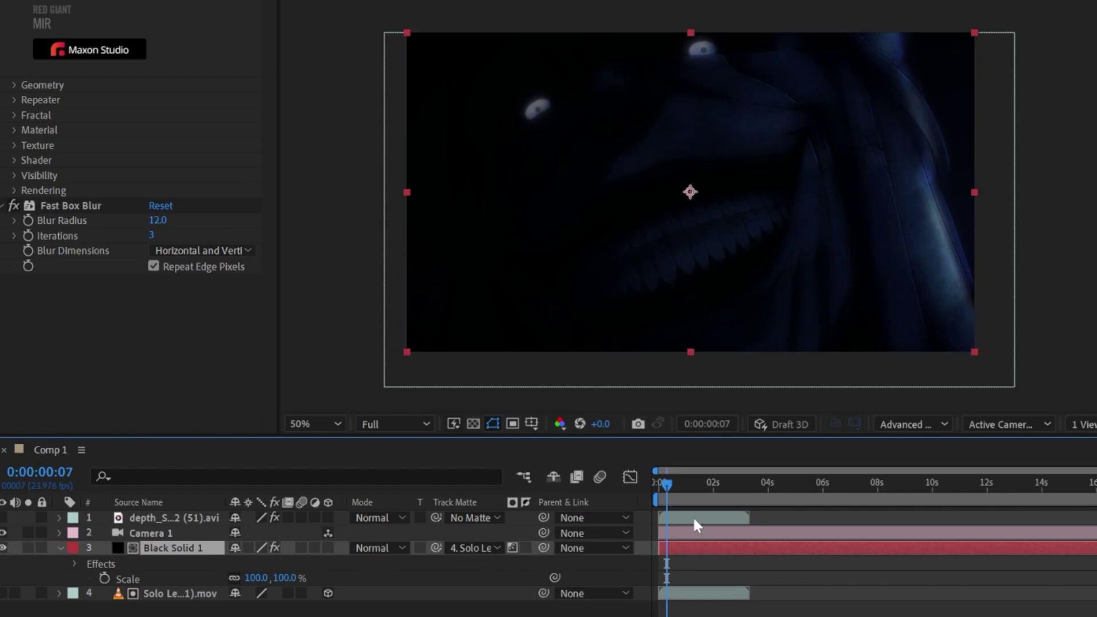
- Add Point Light 1 at 529% intensity and position it just above the mouth
key("ctrl+alt+shift+l")
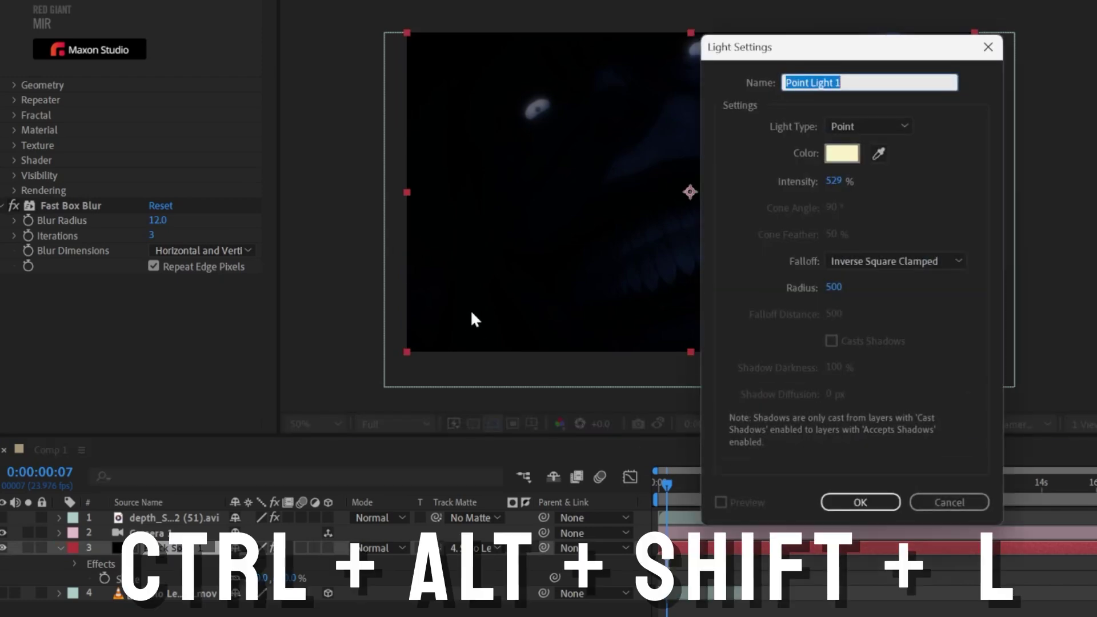
left_click(860, 502)
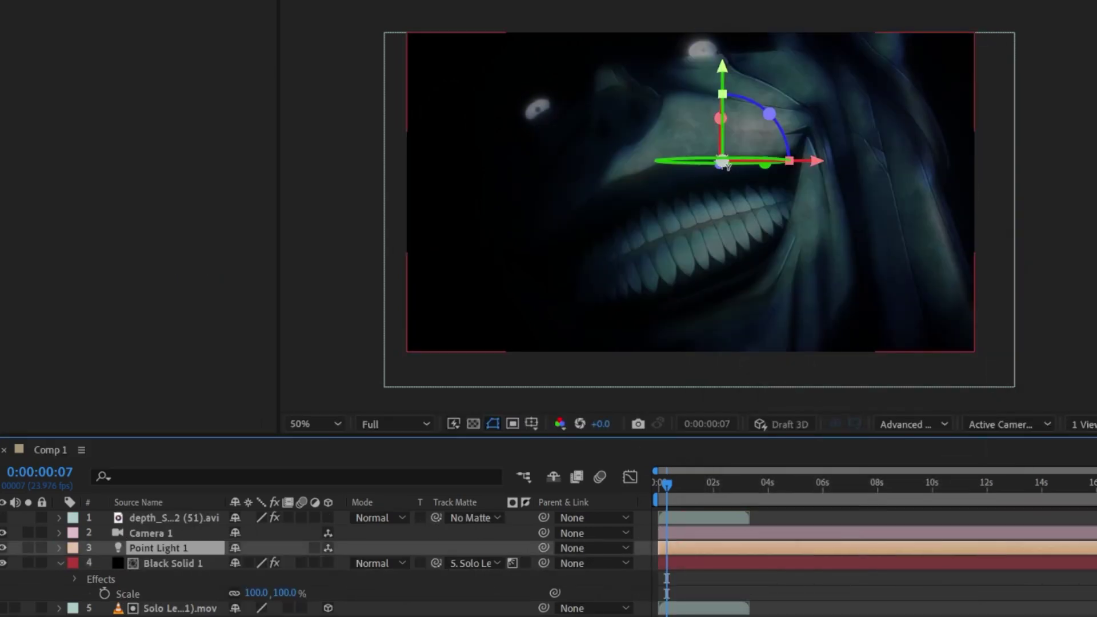
left_click_drag(717, 166, 538, 286)
left_click_drag(729, 255, 751, 120)
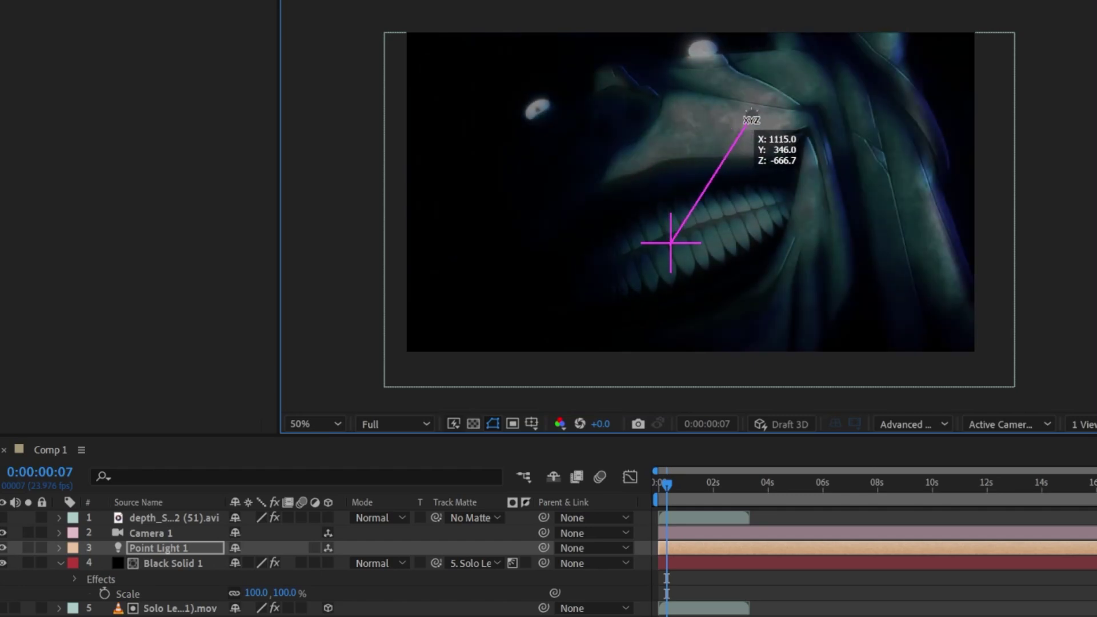
left_click_drag(823, 123, 703, 129)
left_click(762, 610)
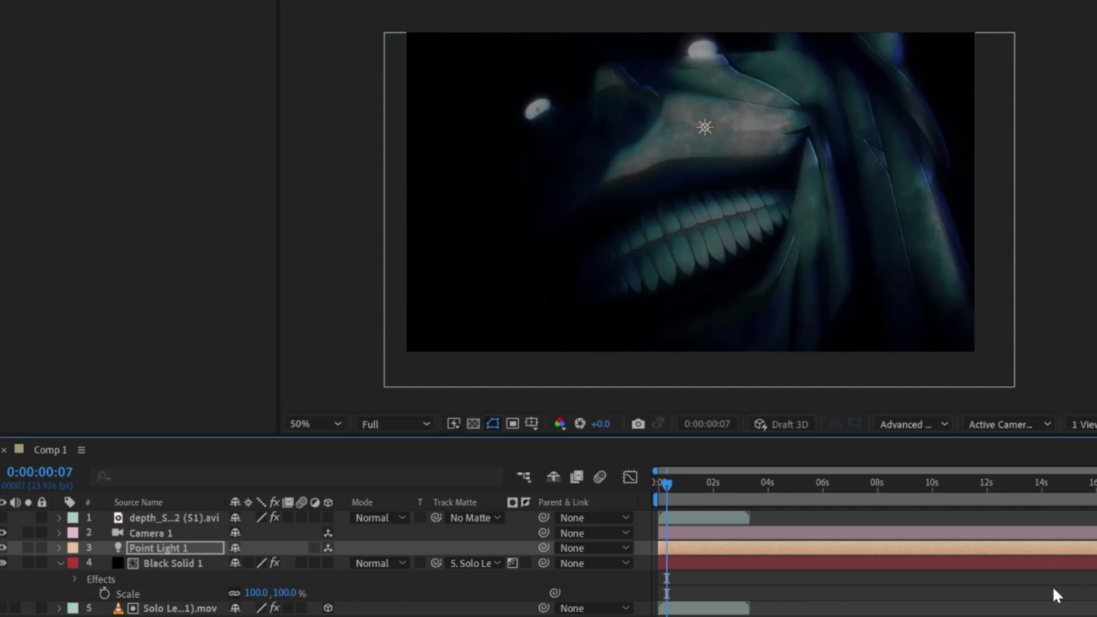